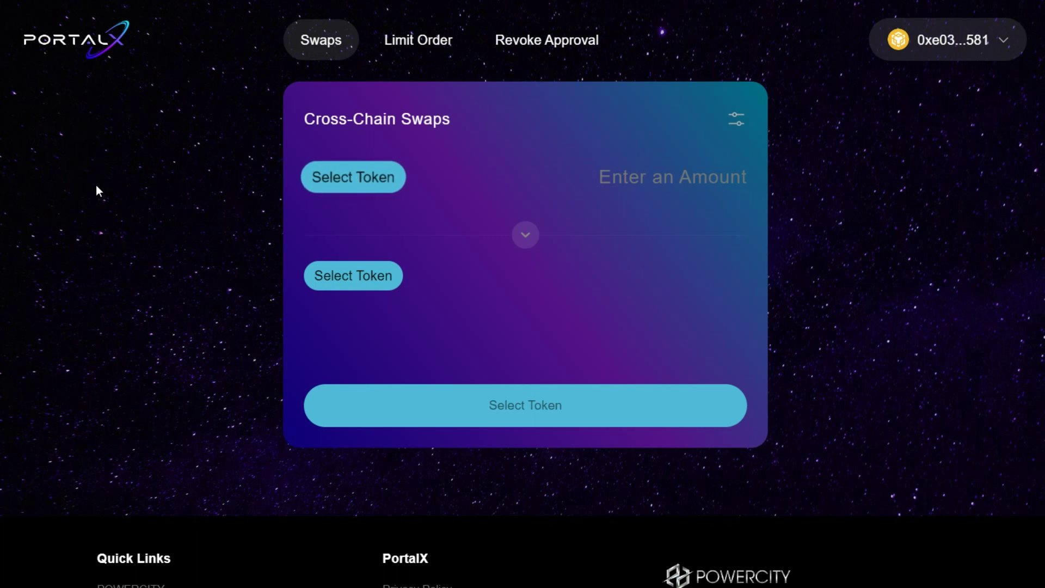
scroll(114, 223, down, 2)
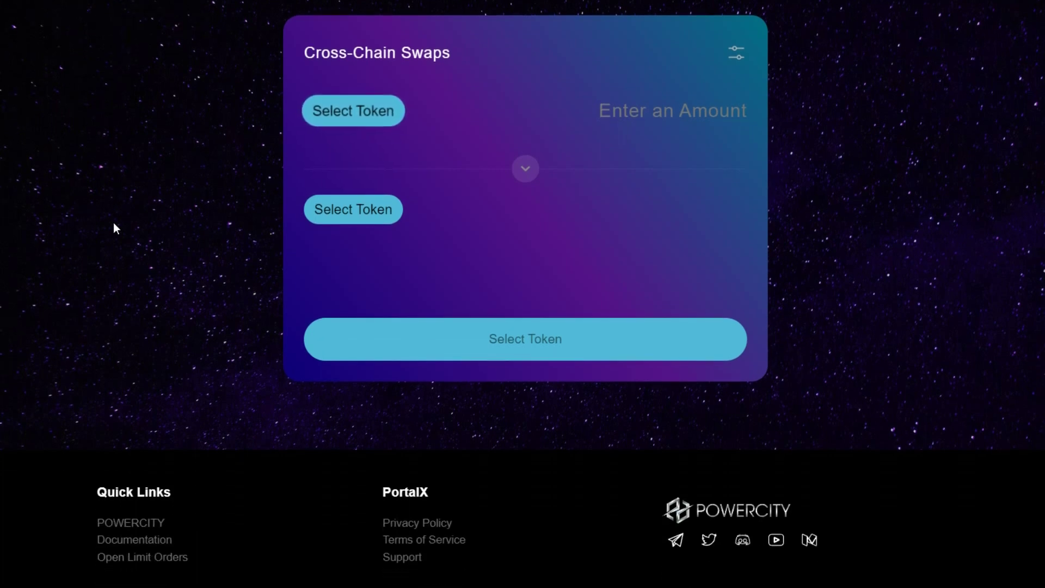
scroll(114, 234, up, 2)
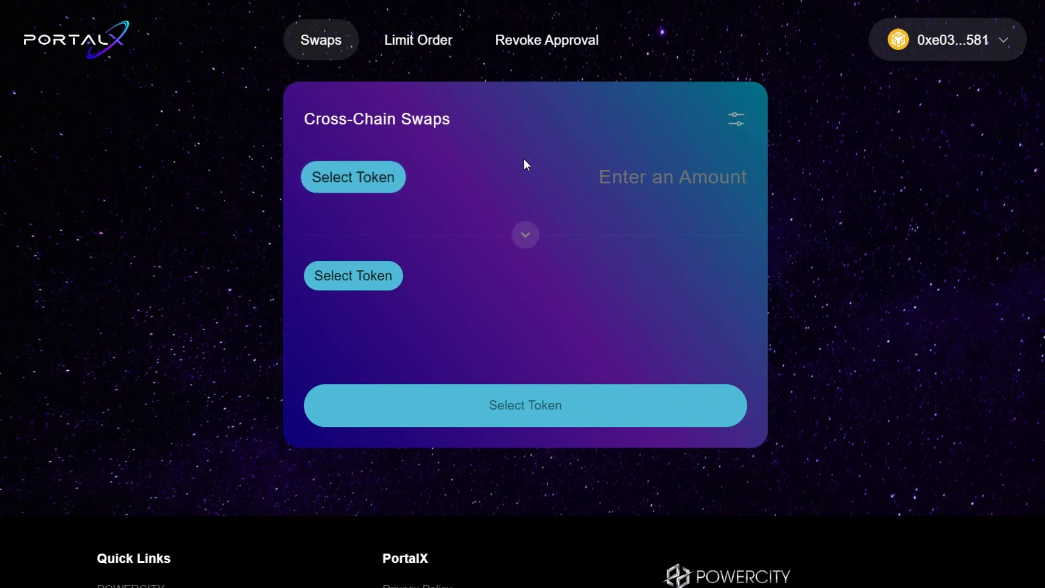
Check the slippage settings and wallet account menu, then open the source token list
click(737, 120)
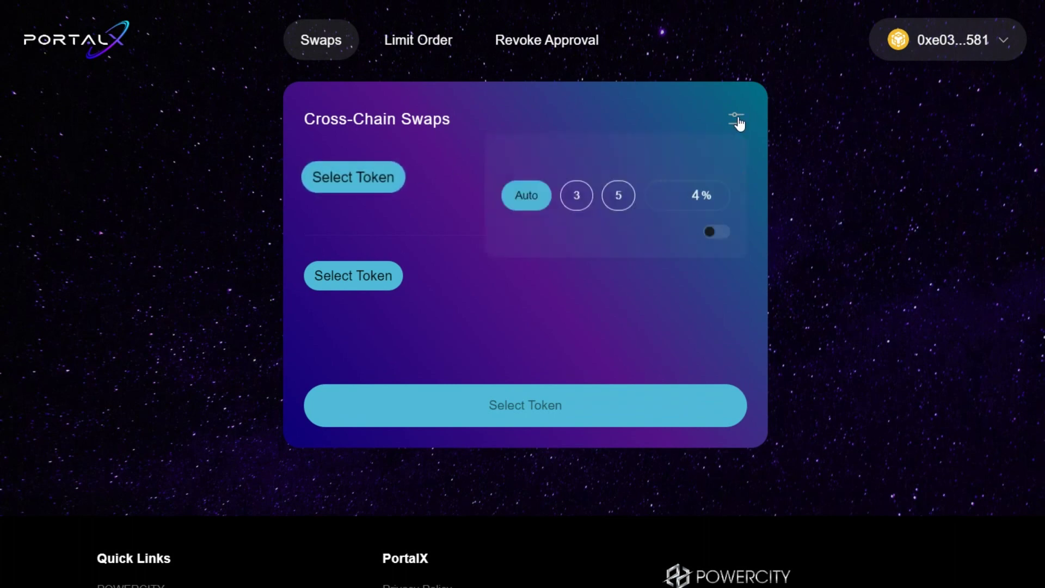
click(859, 126)
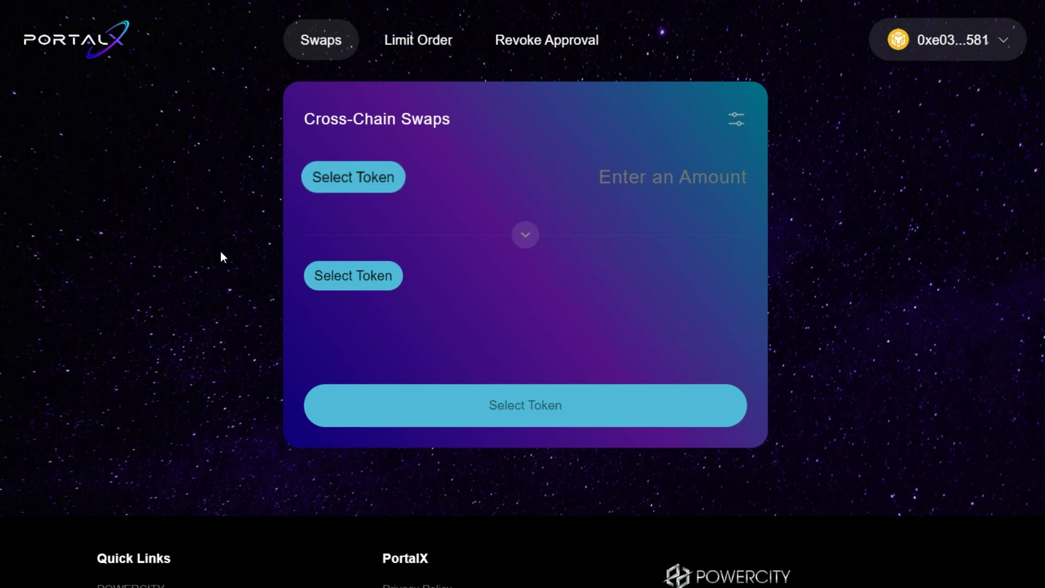
click(967, 54)
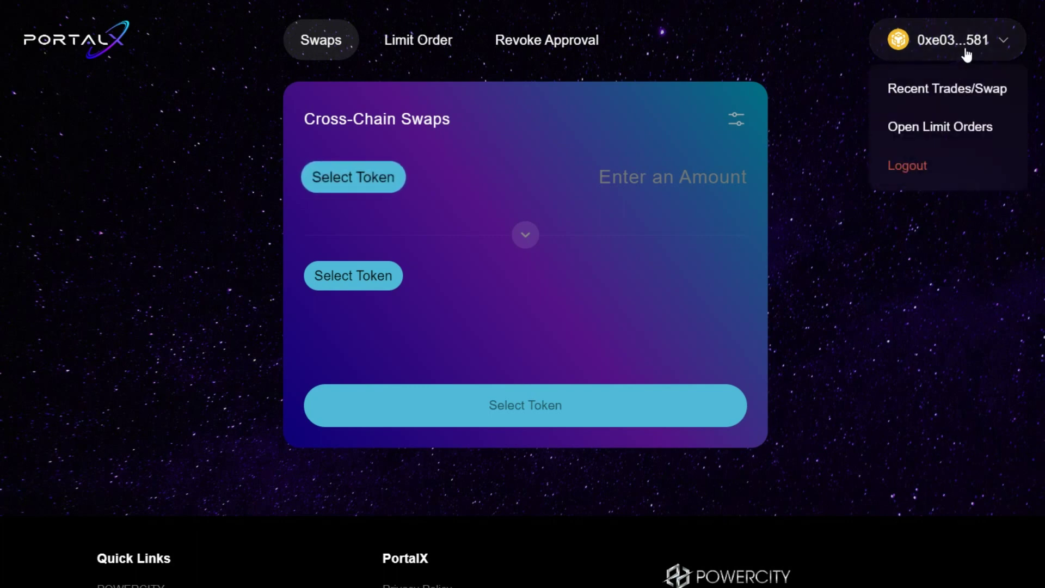
click(896, 281)
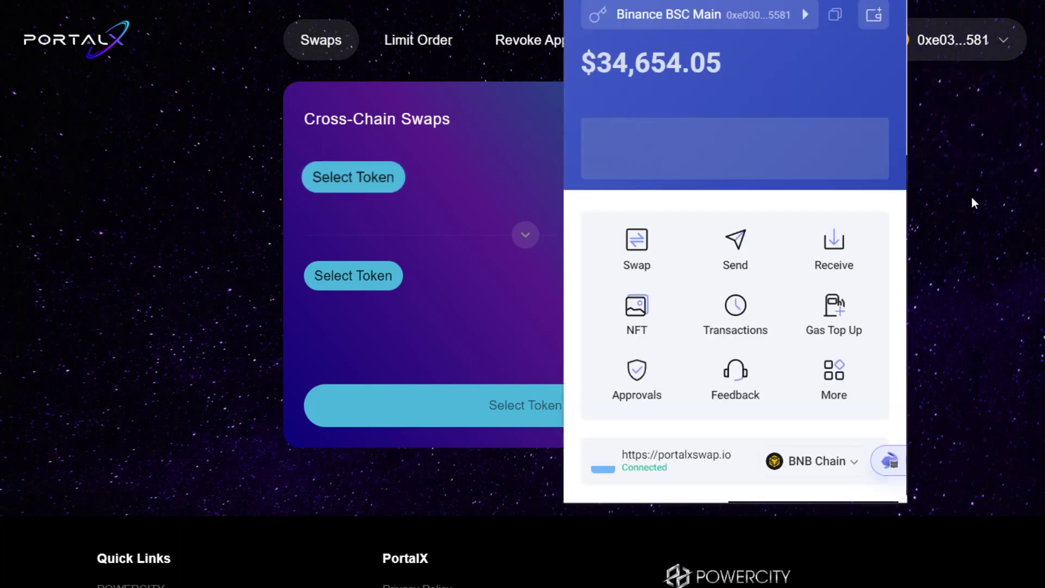
click(969, 128)
click(327, 182)
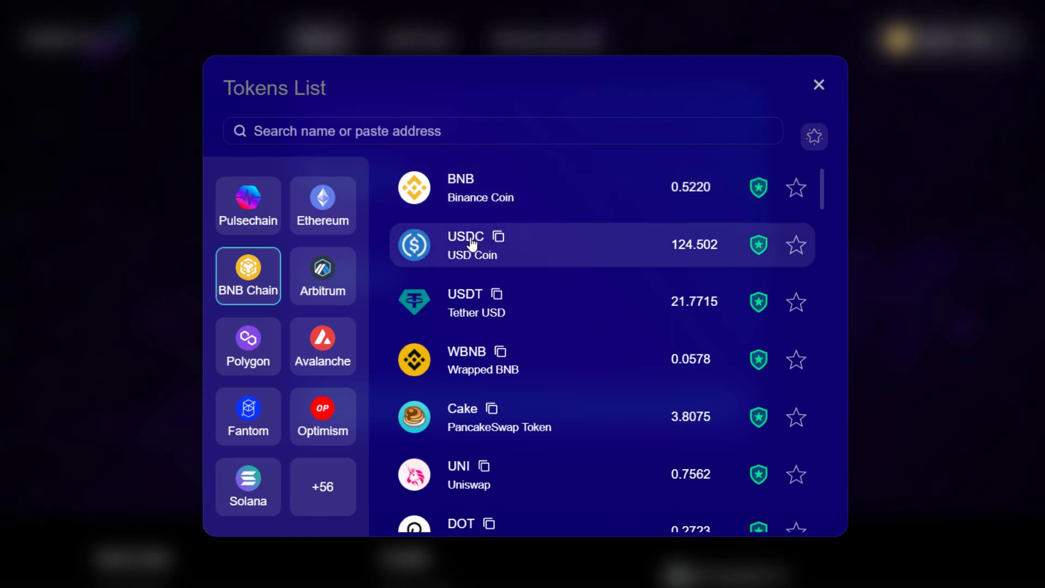
Choose BNB as the source token and PLS on Pulsechain as the destination
click(476, 194)
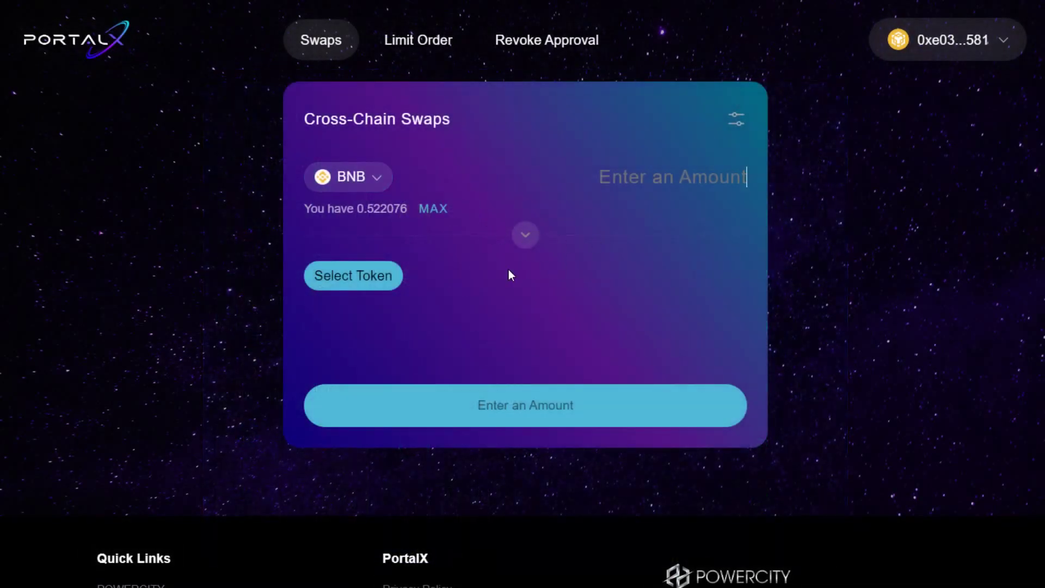
click(370, 275)
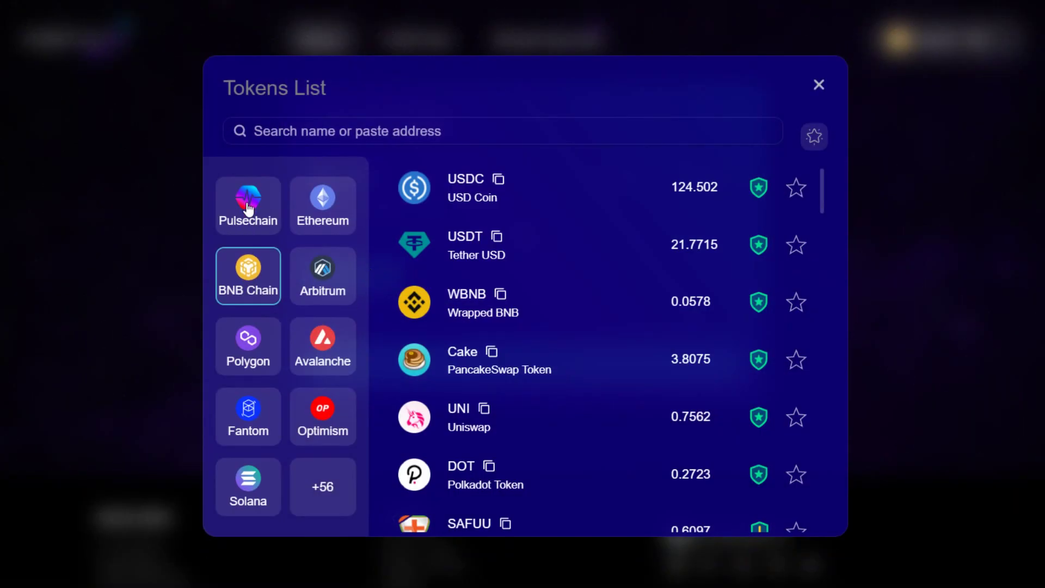
click(247, 207)
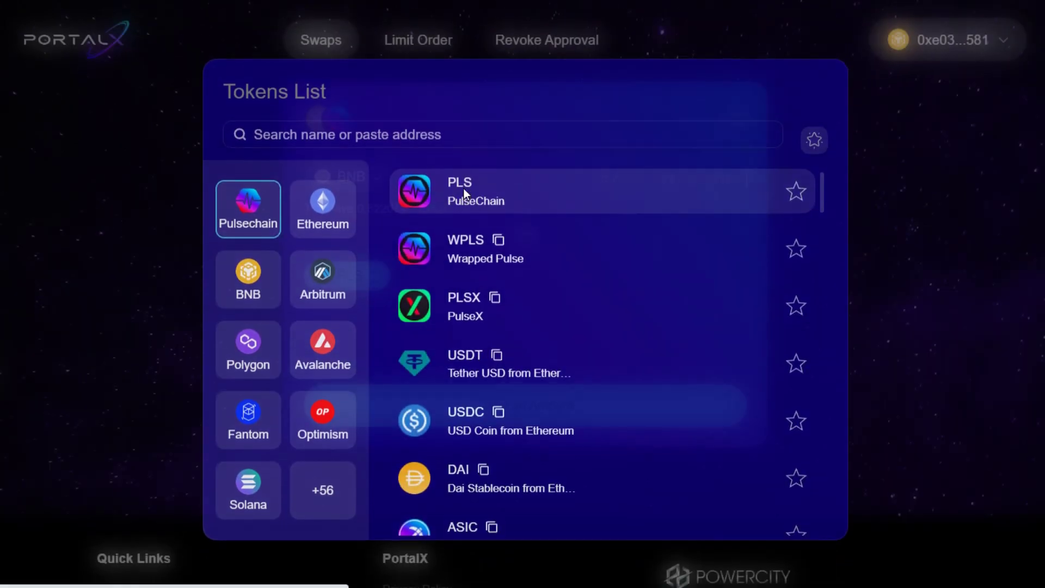
click(463, 189)
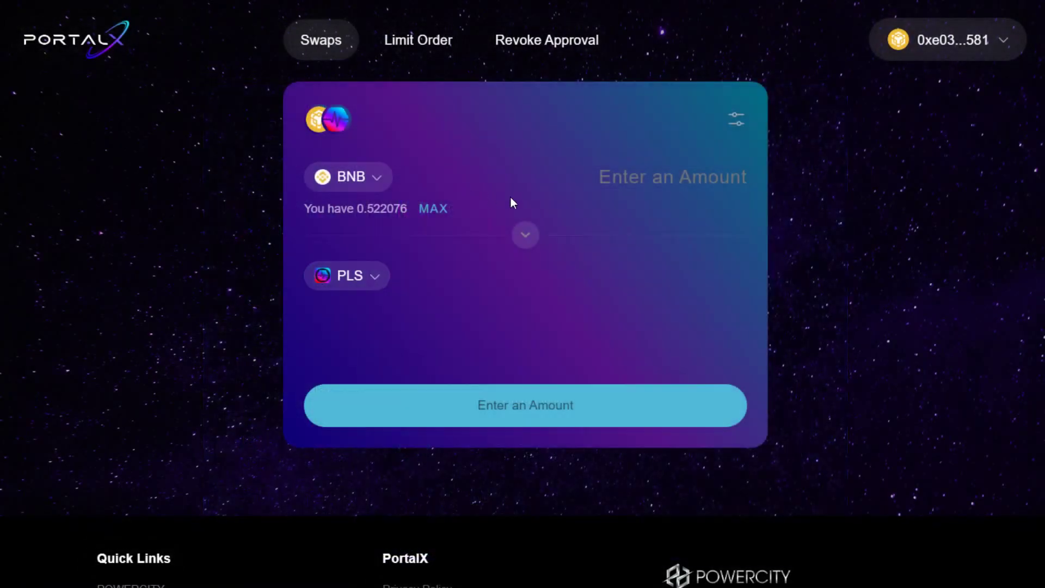
click(733, 163)
text(0.1)
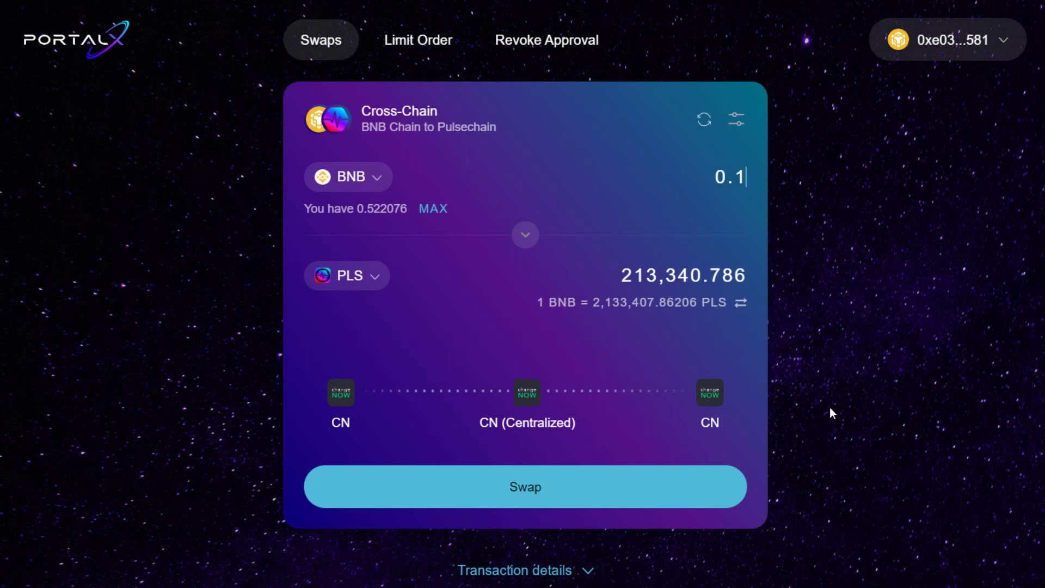
scroll(667, 242, down, 2)
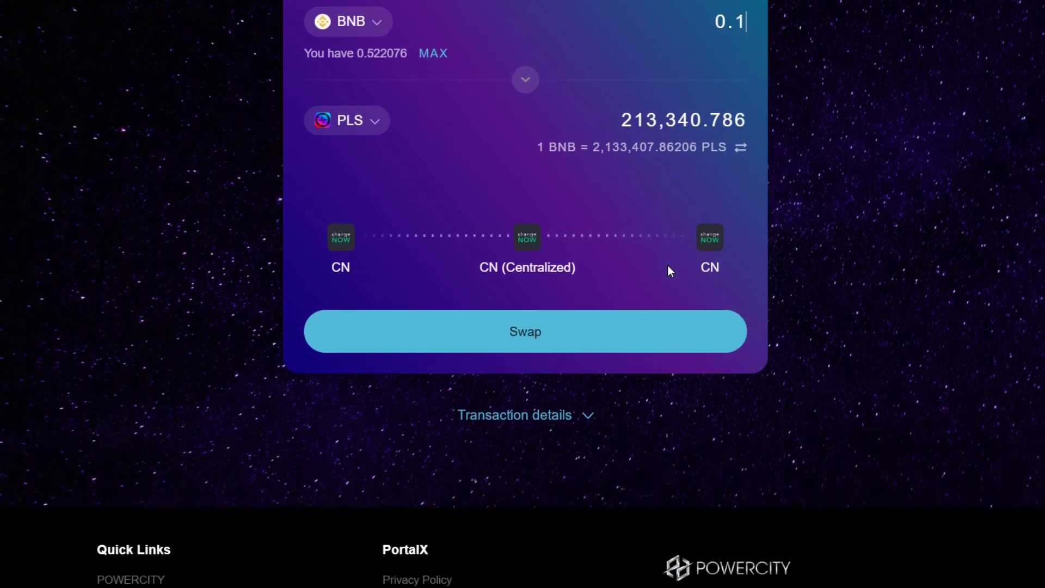
Expand Transaction details to review the quote, fees and minimum PLS received
click(583, 407)
scroll(852, 385, down, 2)
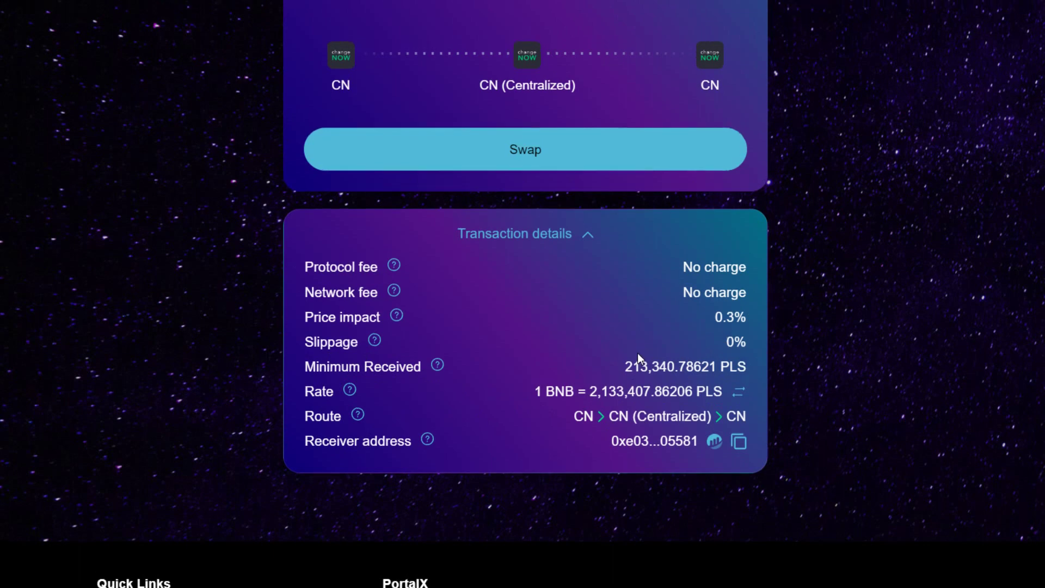
scroll(639, 354, up, 2)
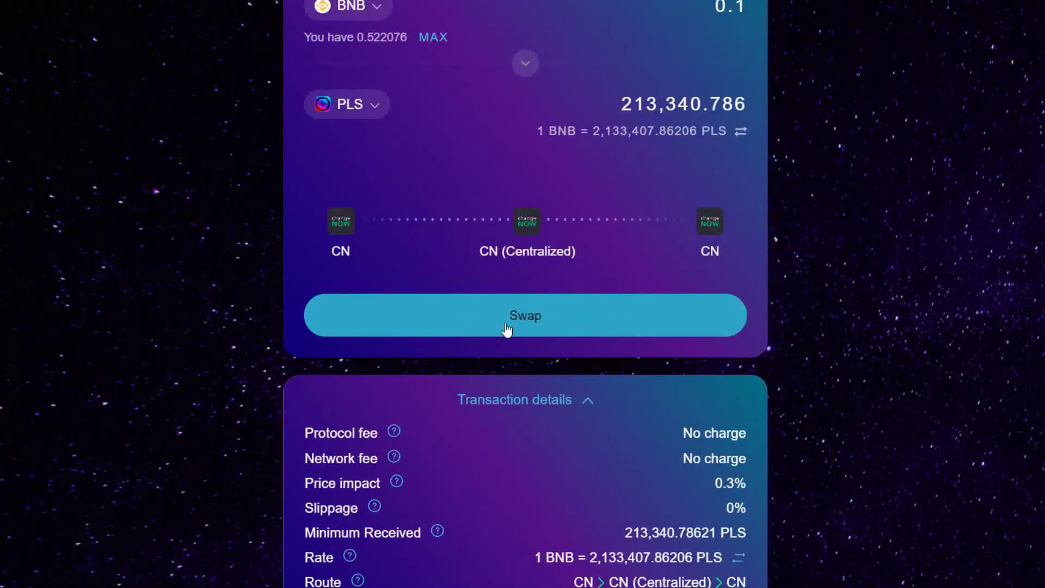
scroll(518, 324, up, 1)
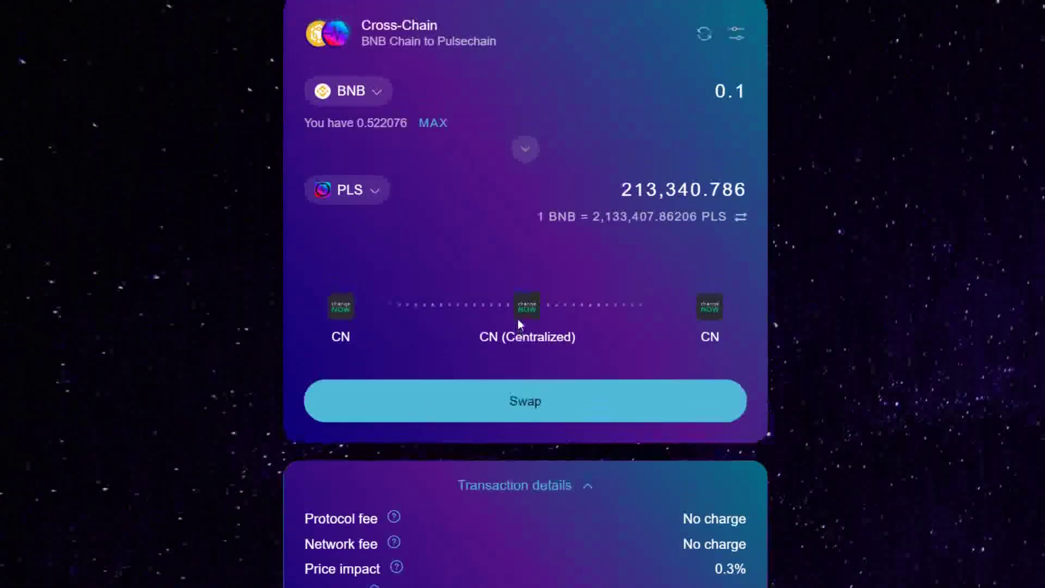
scroll(518, 324, up, 1)
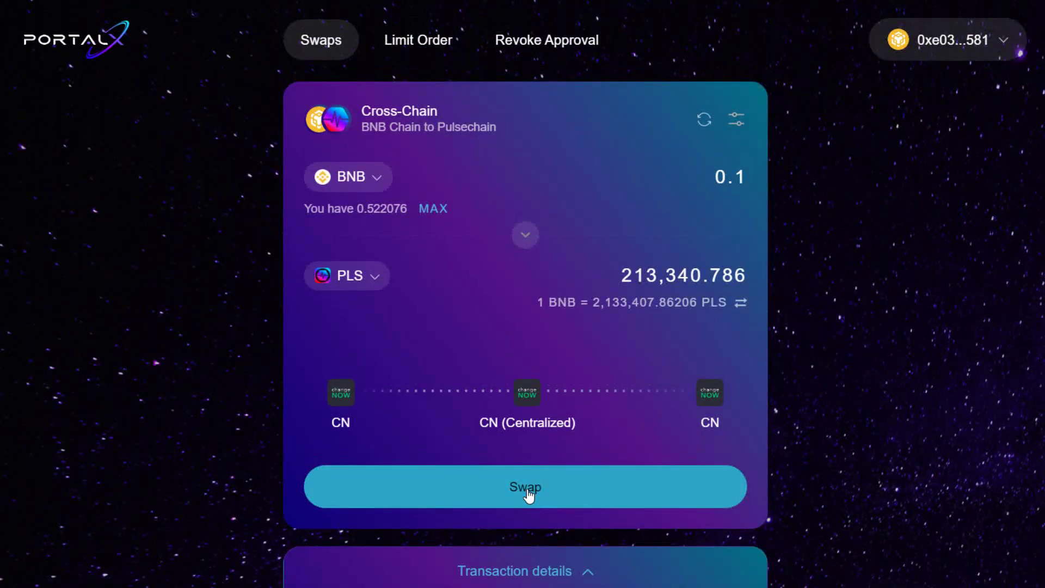
Submit the swap, ignore the new-address alert, reject it in the wallet, and dismiss the error
click(550, 495)
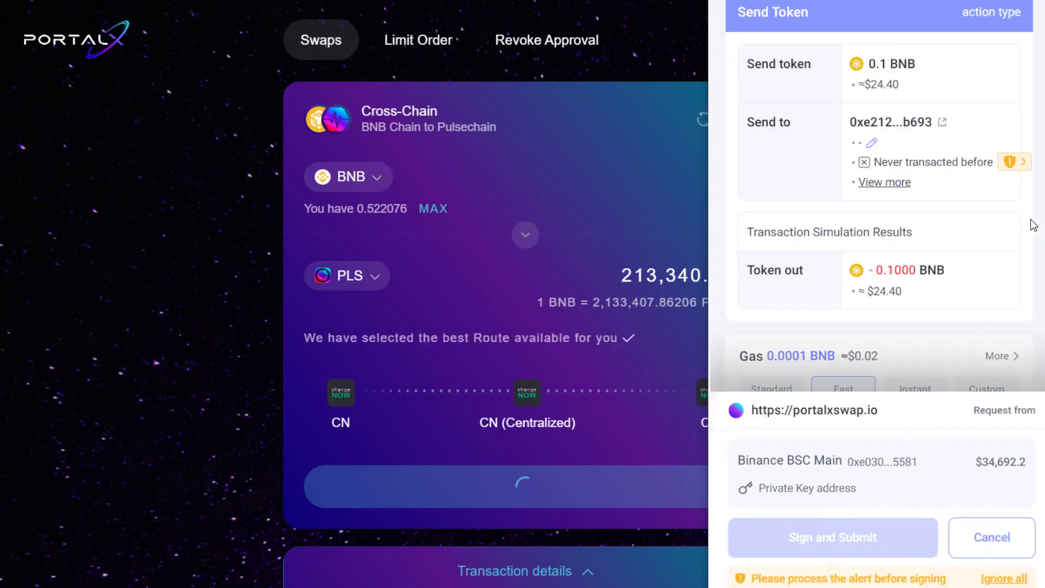
click(1012, 162)
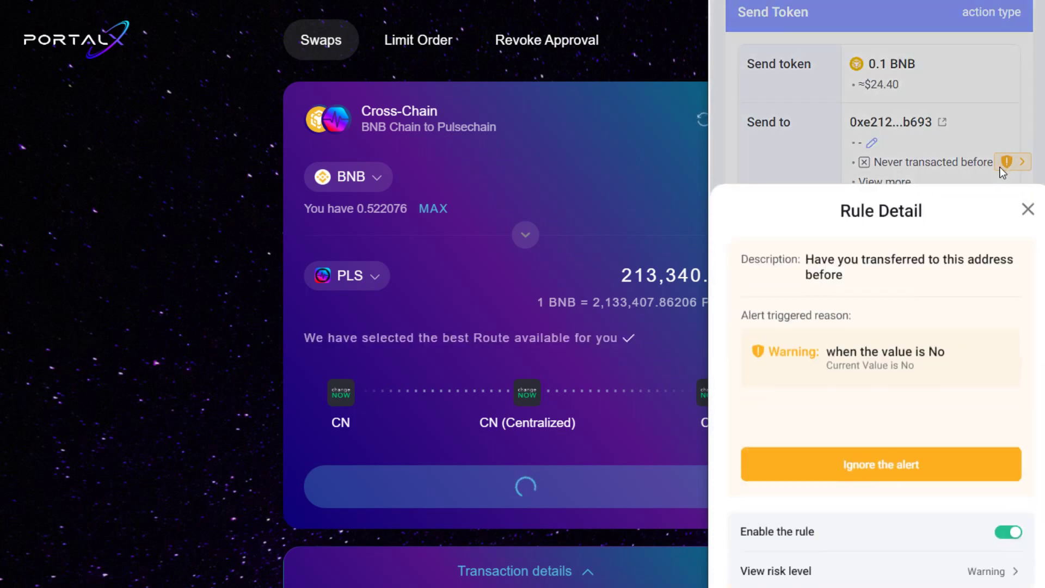
click(866, 451)
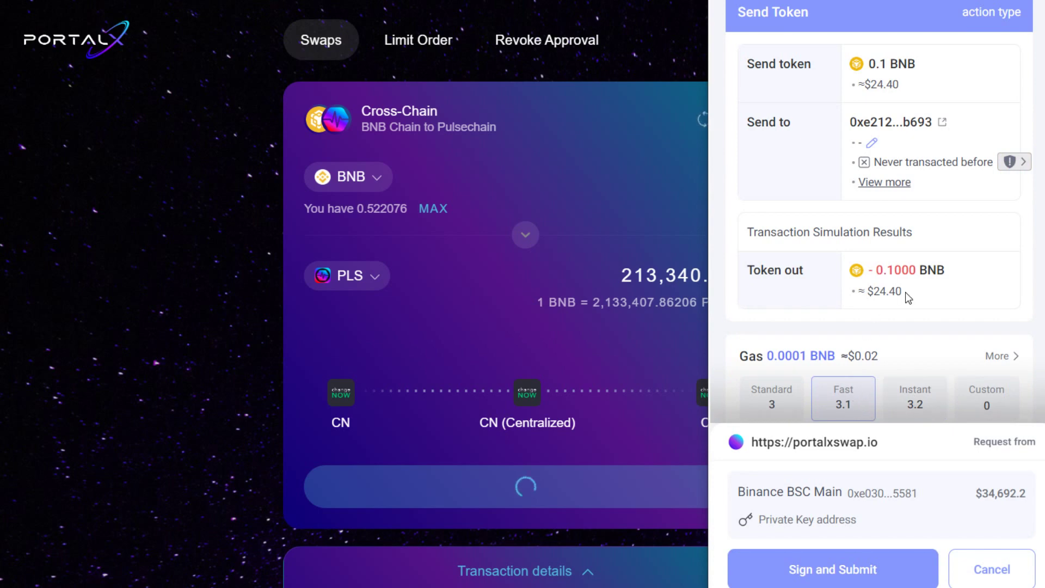
click(988, 573)
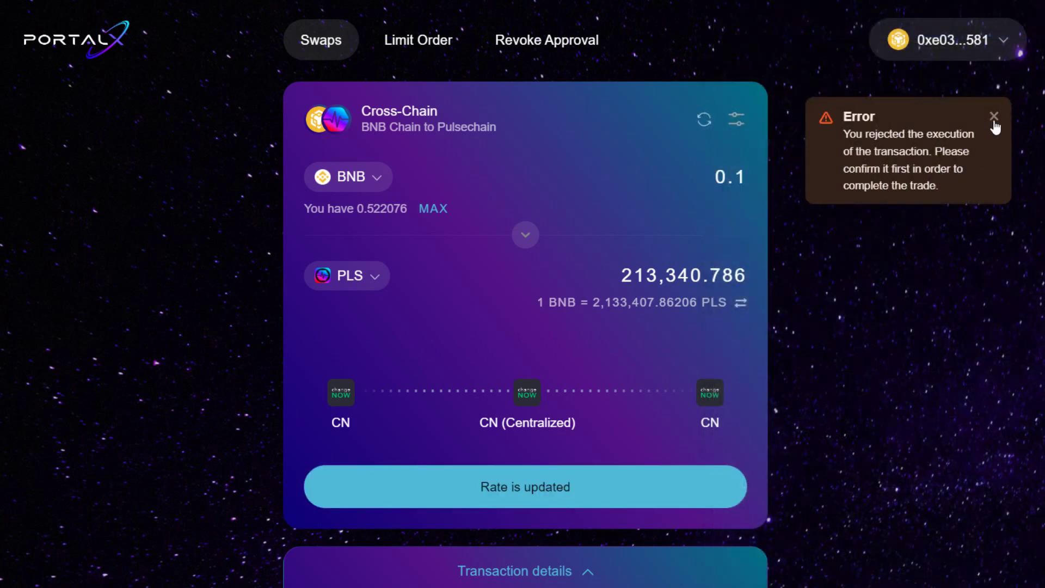
click(994, 119)
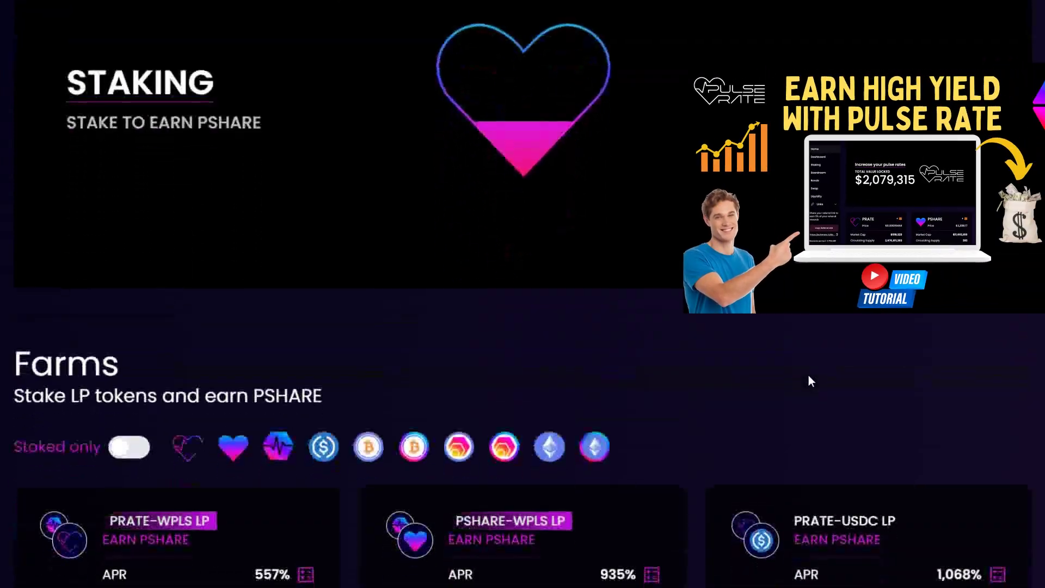
scroll(808, 381, down, 2)
scroll(809, 381, down, 2)
scroll(809, 380, down, 1)
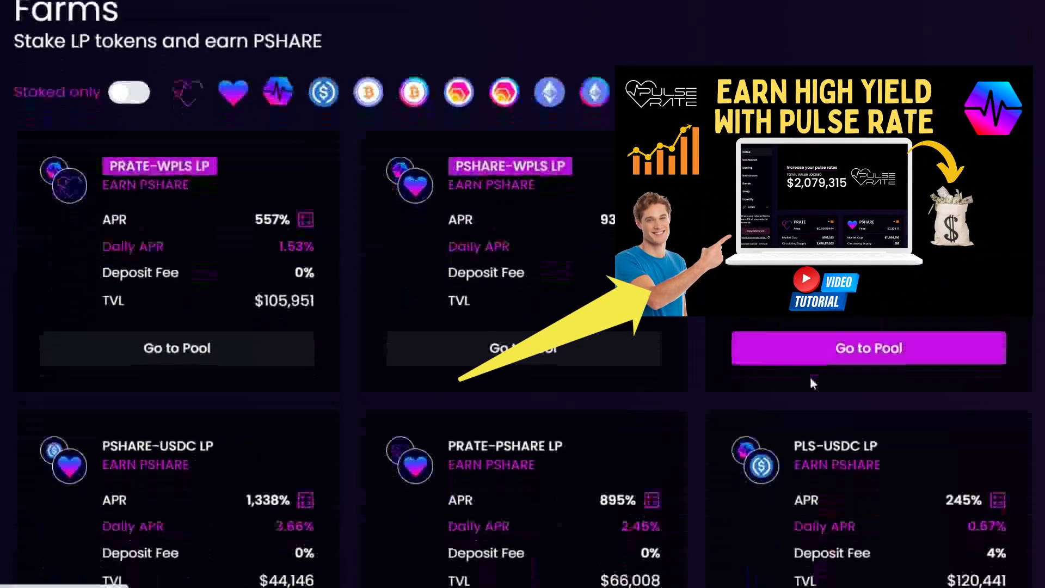
scroll(813, 382, down, 1)
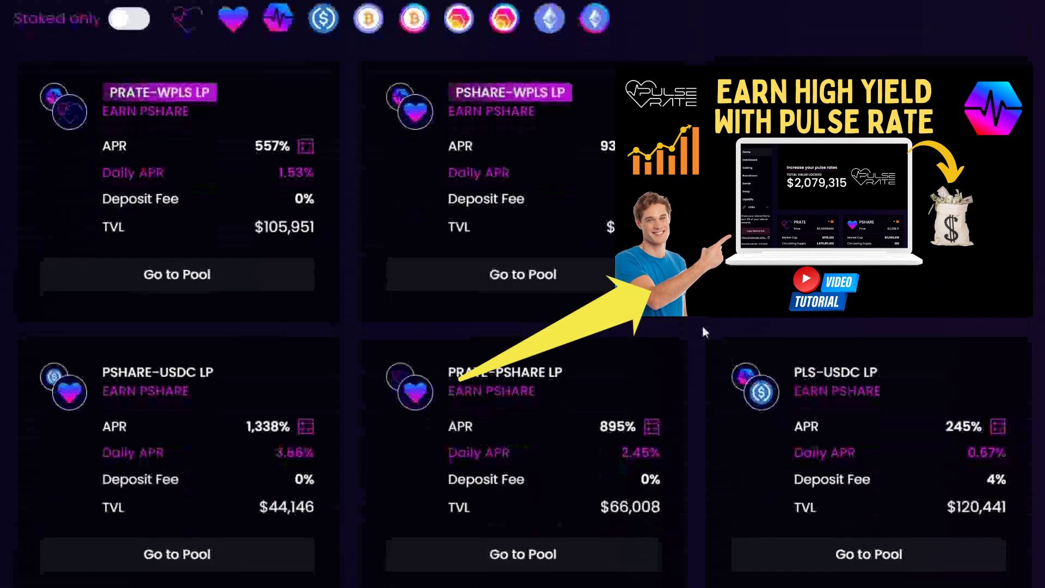